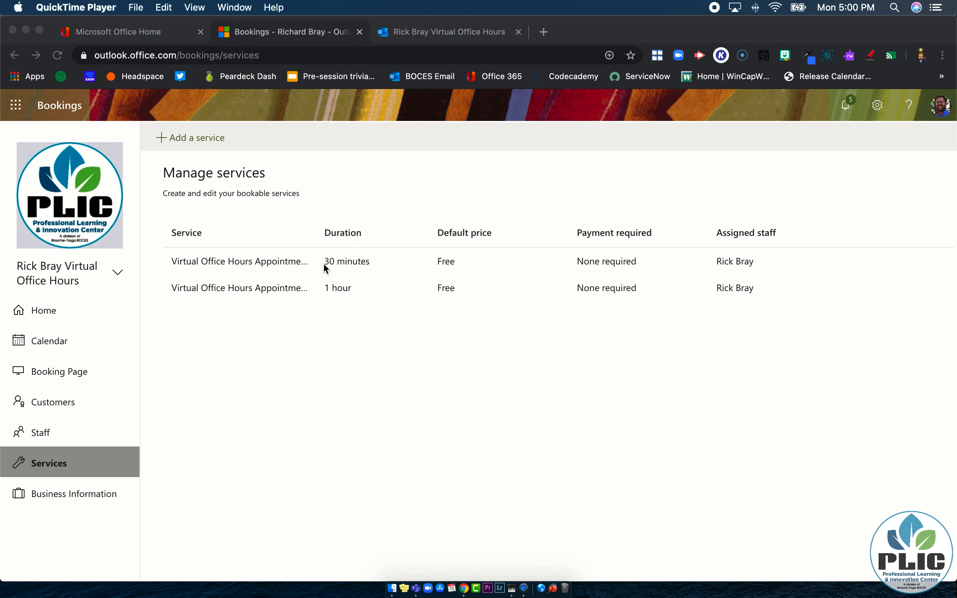
Step: Switch to the public booking page and select June 8 in its calendar
left_click(437, 35)
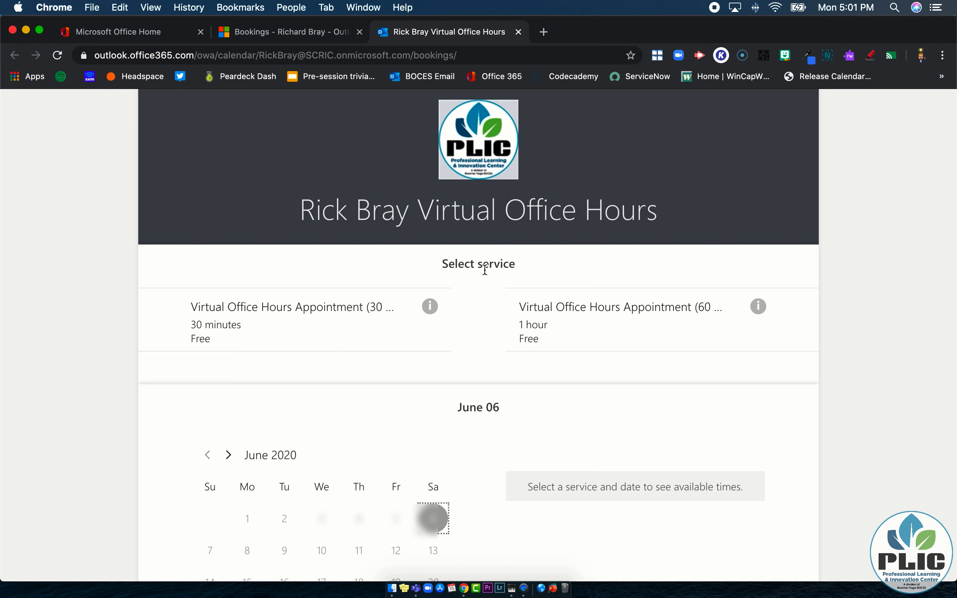
scroll(353, 493, "down", 2)
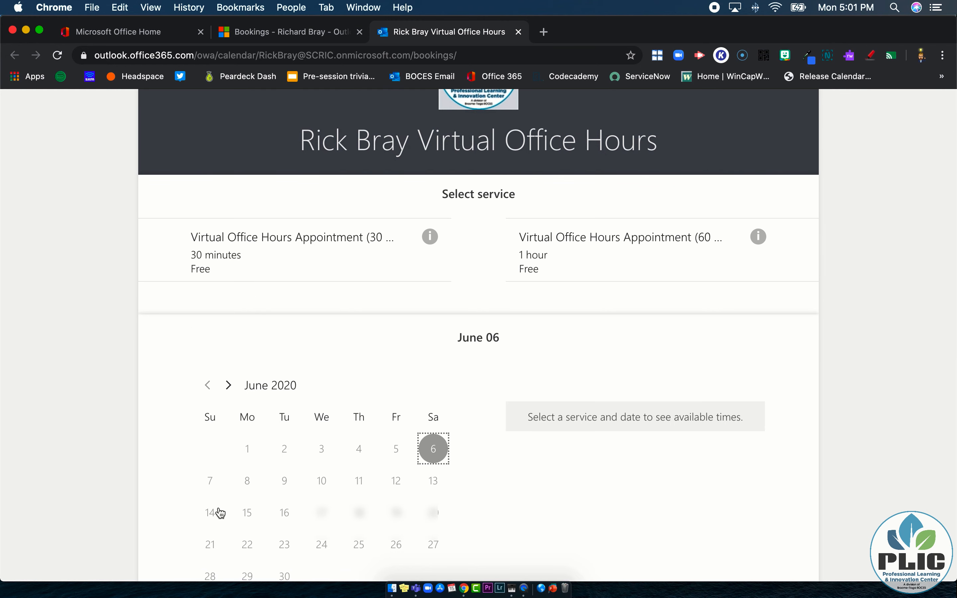
left_click(247, 480)
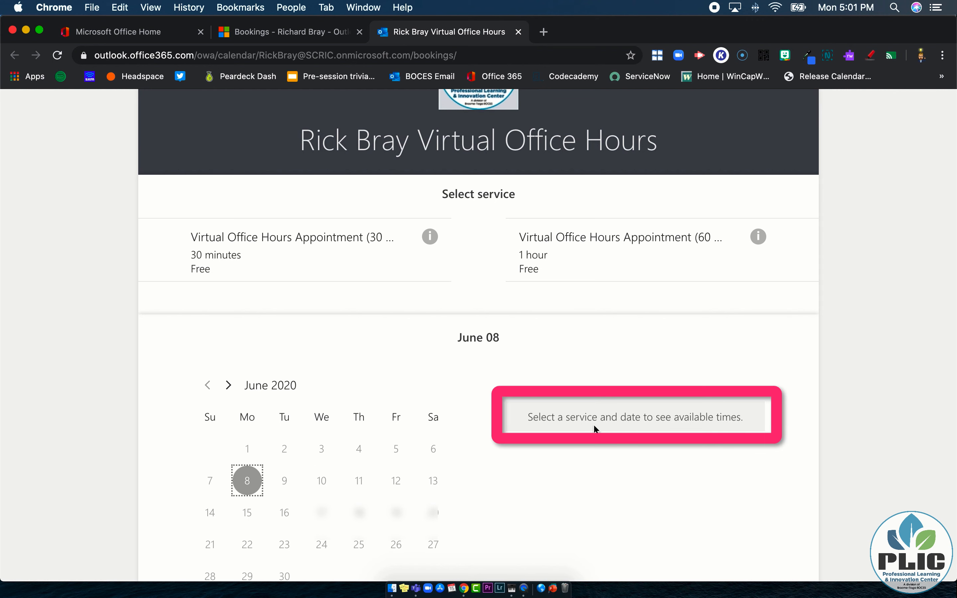
scroll(595, 427, "up", 2)
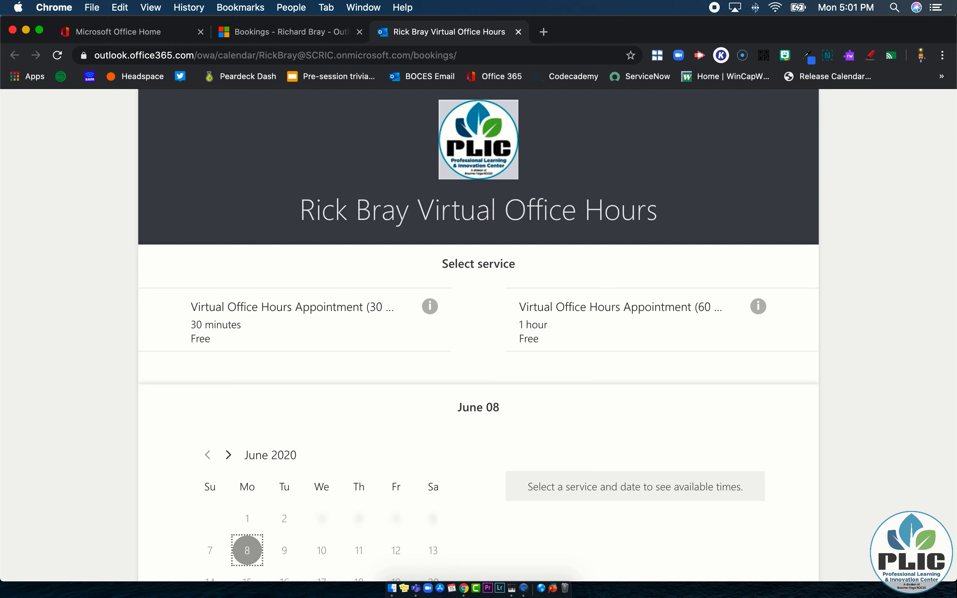
Step: Select the 30-minute Virtual Office Hours appointment and June 16 to view the available times
left_click(348, 312)
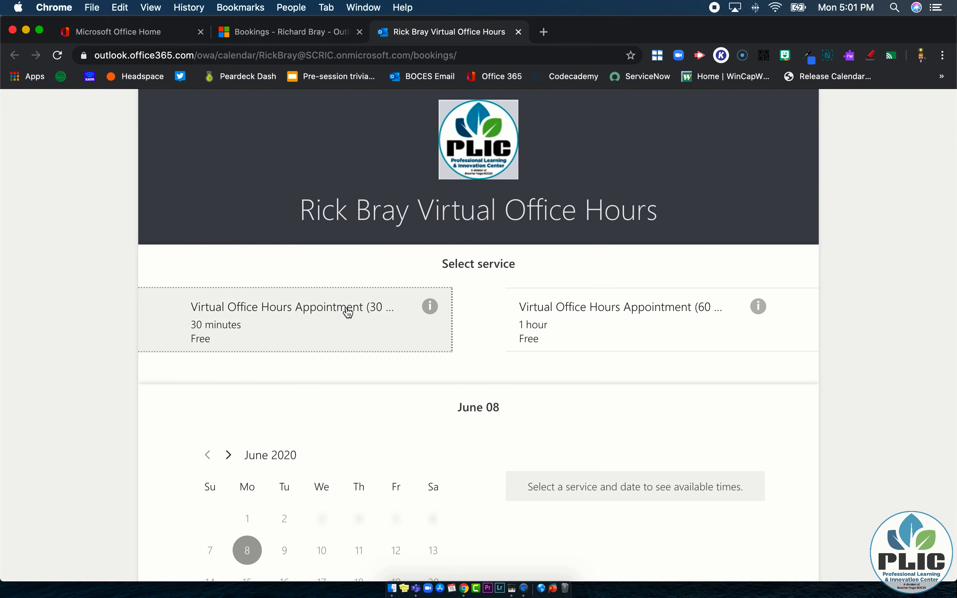
scroll(386, 427, "down", 2)
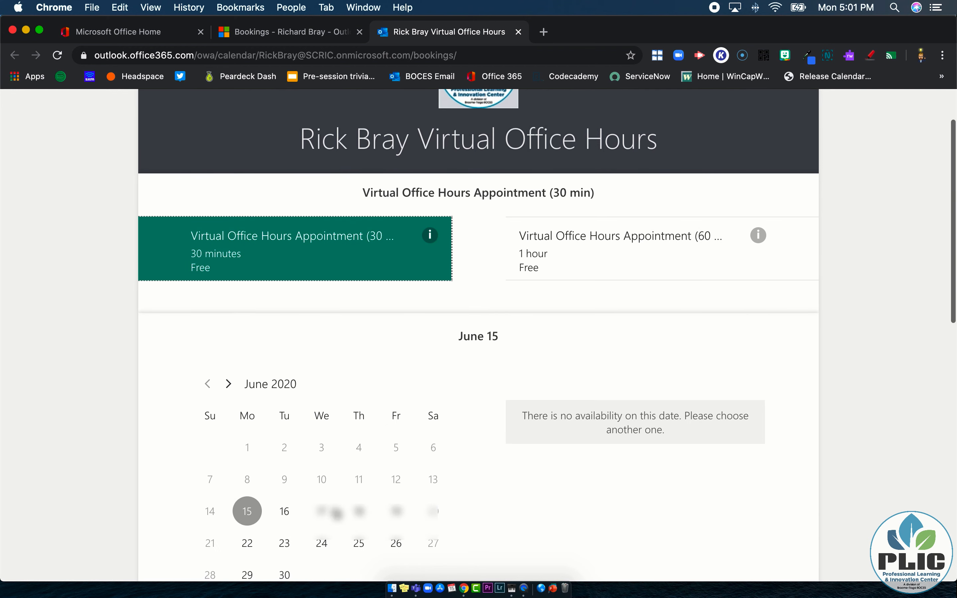
left_click(295, 514)
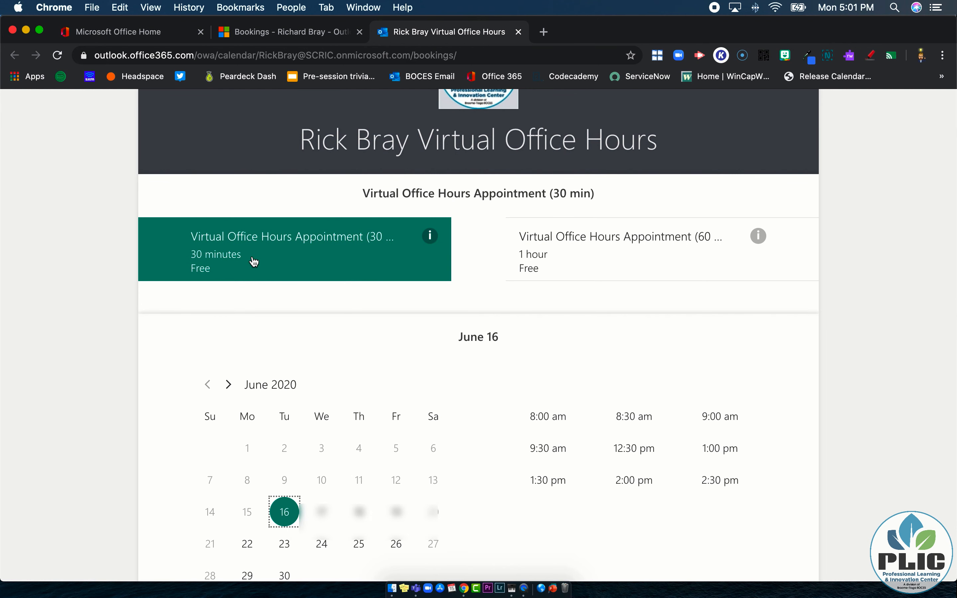
left_click(554, 249)
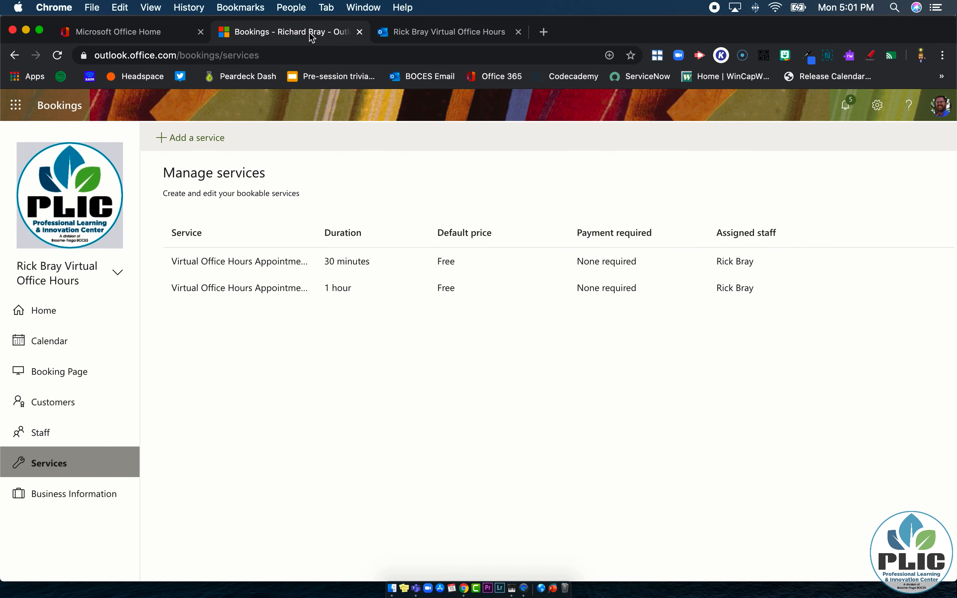
Step: Return to the service management page, open the 30-minute service for editing, and review its duration and buffer settings
left_click(312, 35)
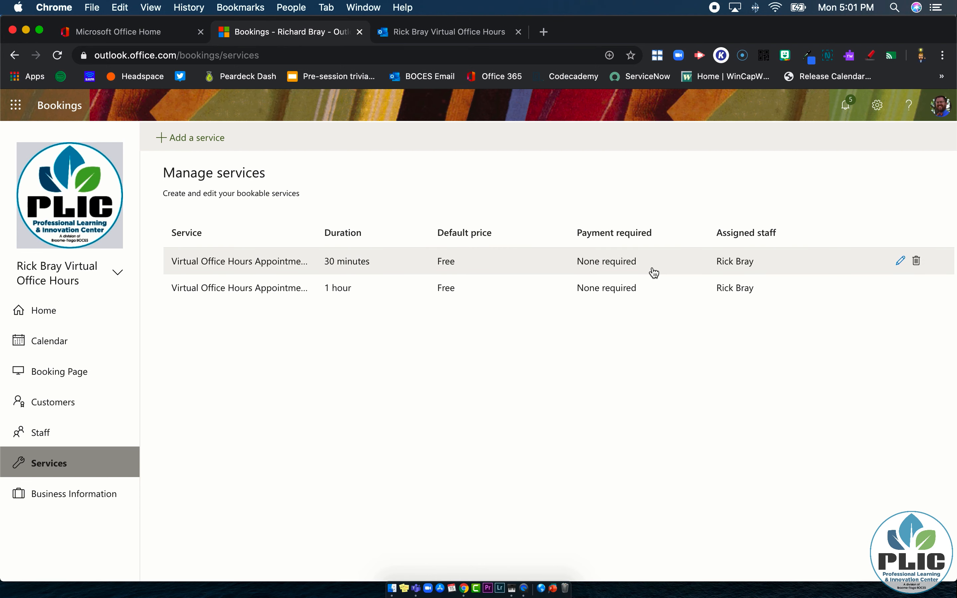
left_click(901, 261)
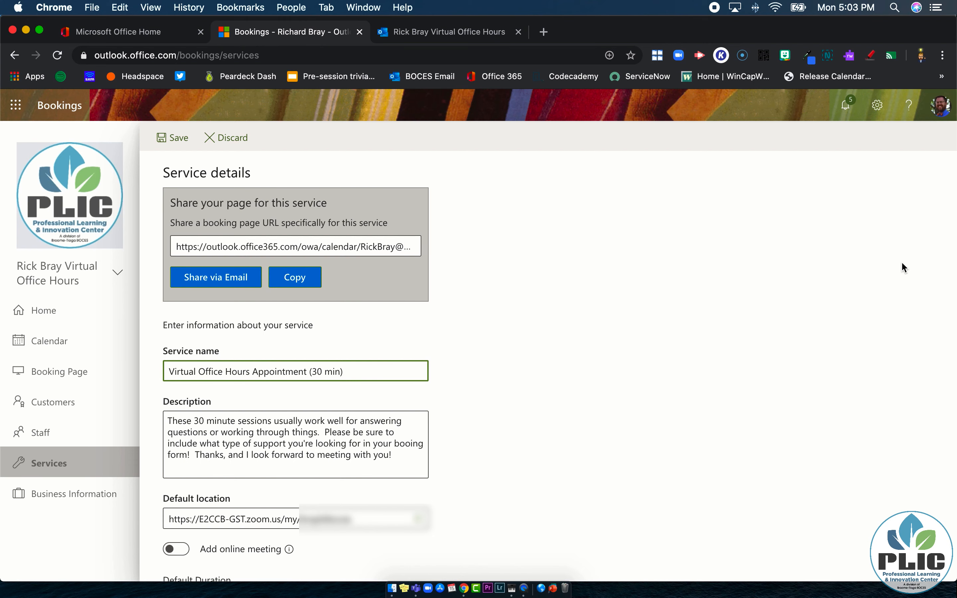
scroll(902, 263, "down", 10)
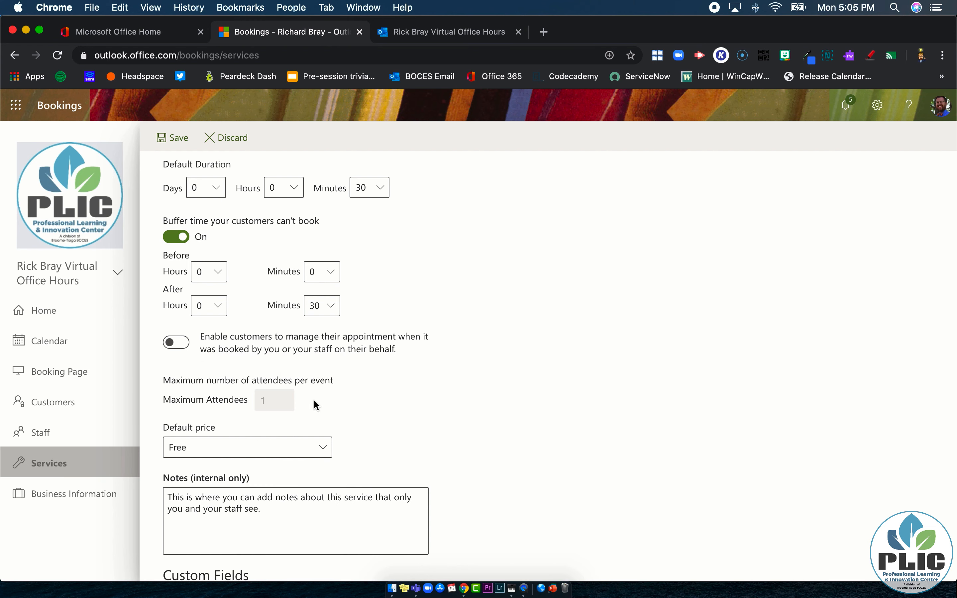
scroll(316, 404, "down", 1)
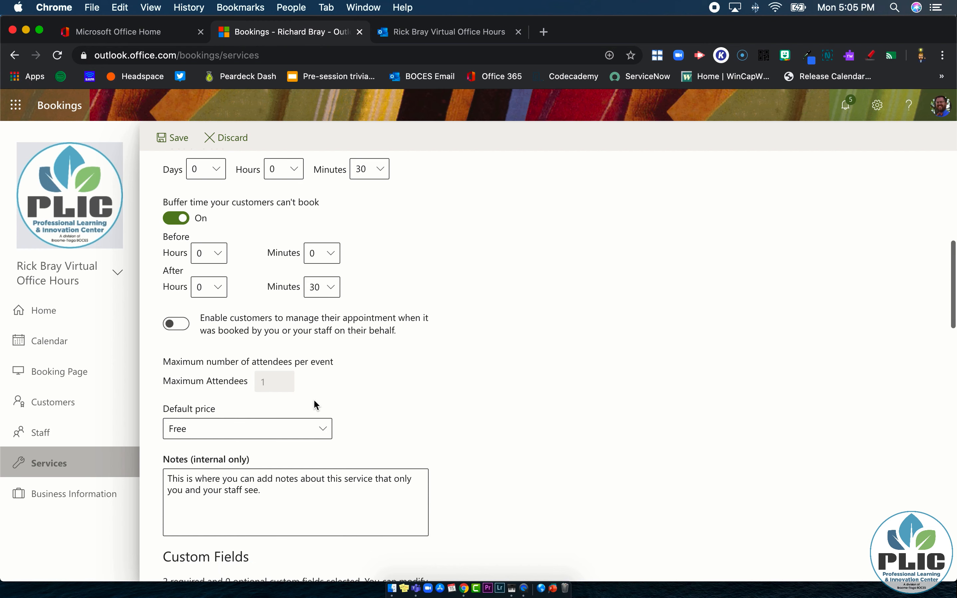
Step: Check the default price options, keep Free, and review the internal notes and custom fields sections
left_click(310, 426)
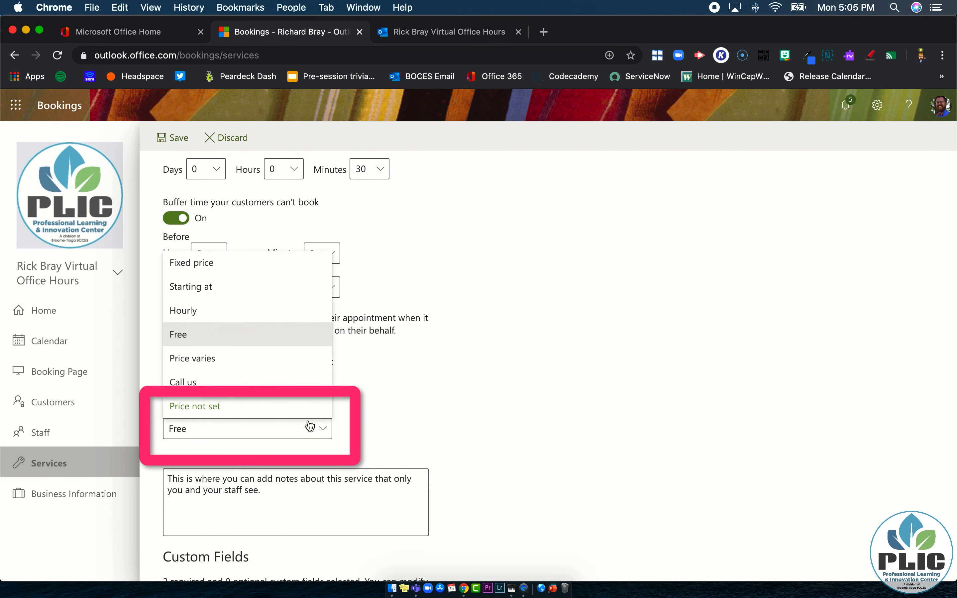
left_click(374, 401)
scroll(379, 400, "down", 3)
scroll(380, 401, "down", 2)
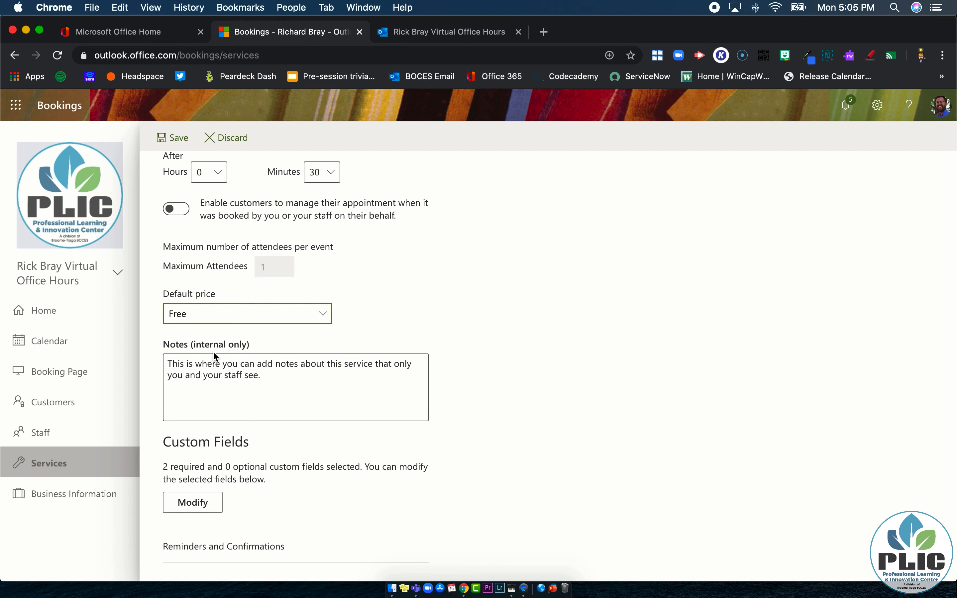
scroll(214, 355, "down", 5)
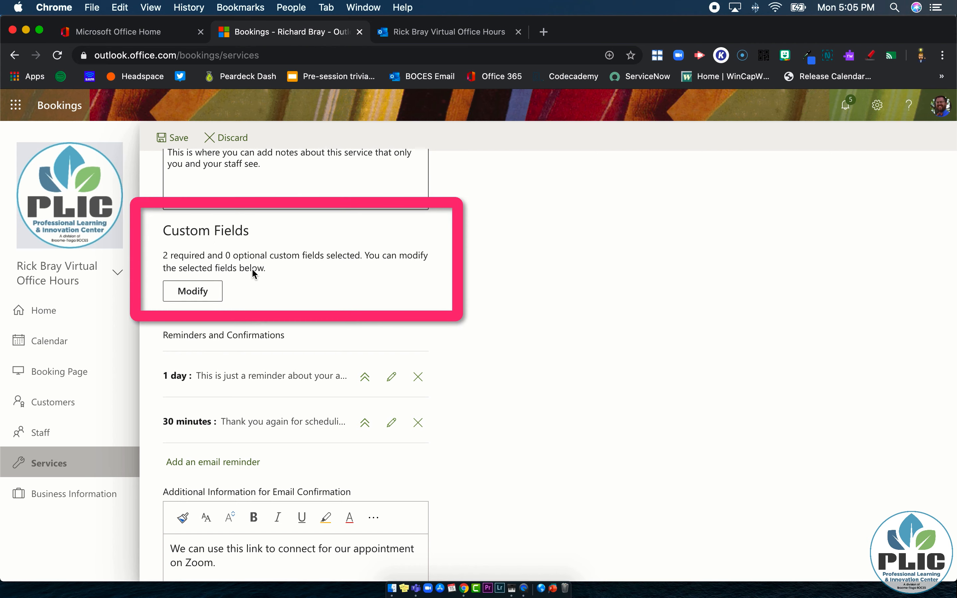
Step: Switch to the public booking page and examine its customer detail fields and additional information questions
left_click(413, 34)
scroll(507, 332, "down", 10)
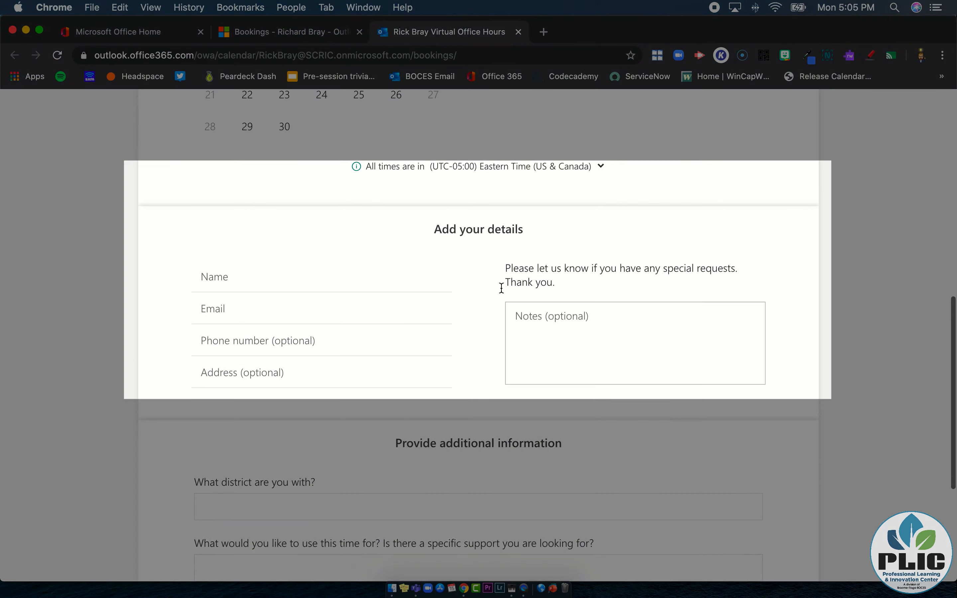
scroll(395, 324, "down", 2)
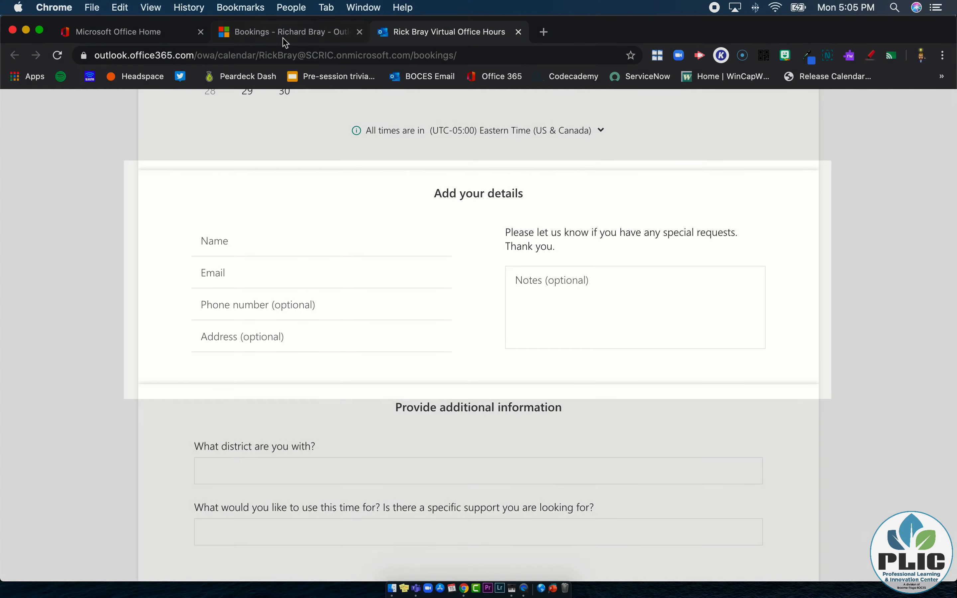
Step: Return to the service details, open the custom fields, and select Phone number, Customer address and Customer notes
left_click(284, 41)
left_click(196, 295)
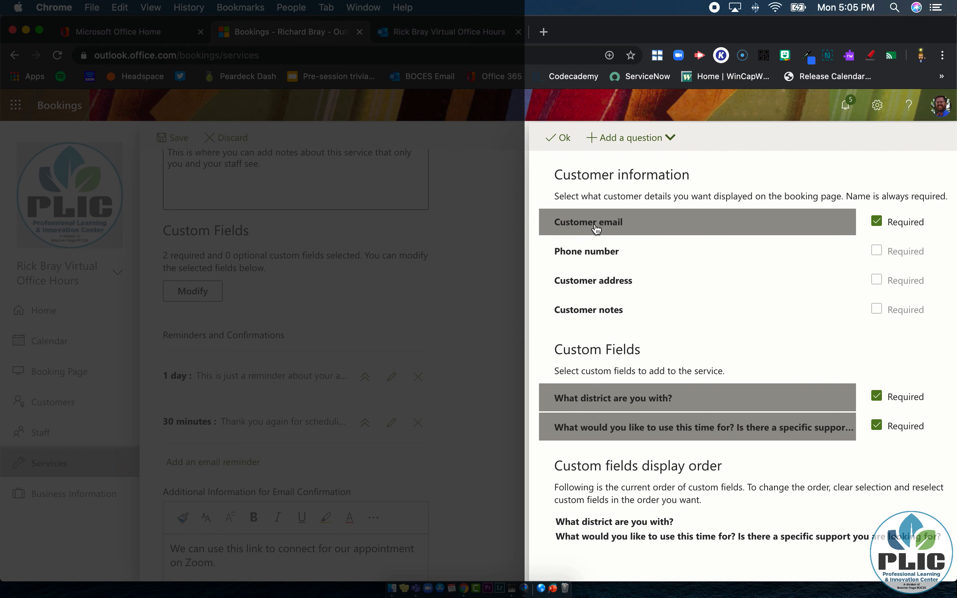
left_click(574, 253)
left_click(593, 279)
left_click(628, 314)
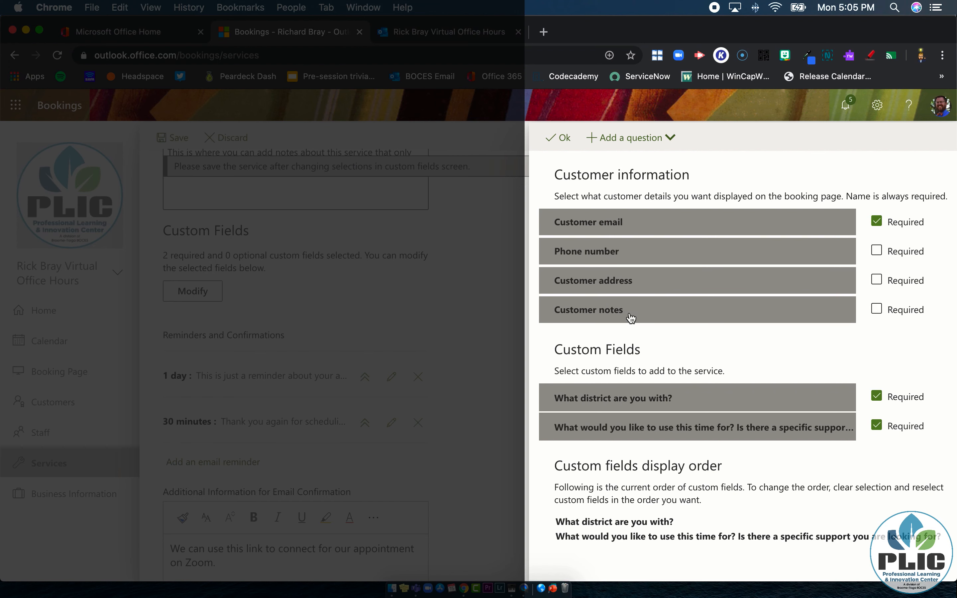
Step: Deselect Customer notes, Customer address and Phone number in the customer information fields
left_click(580, 304)
left_click(587, 272)
left_click(590, 263)
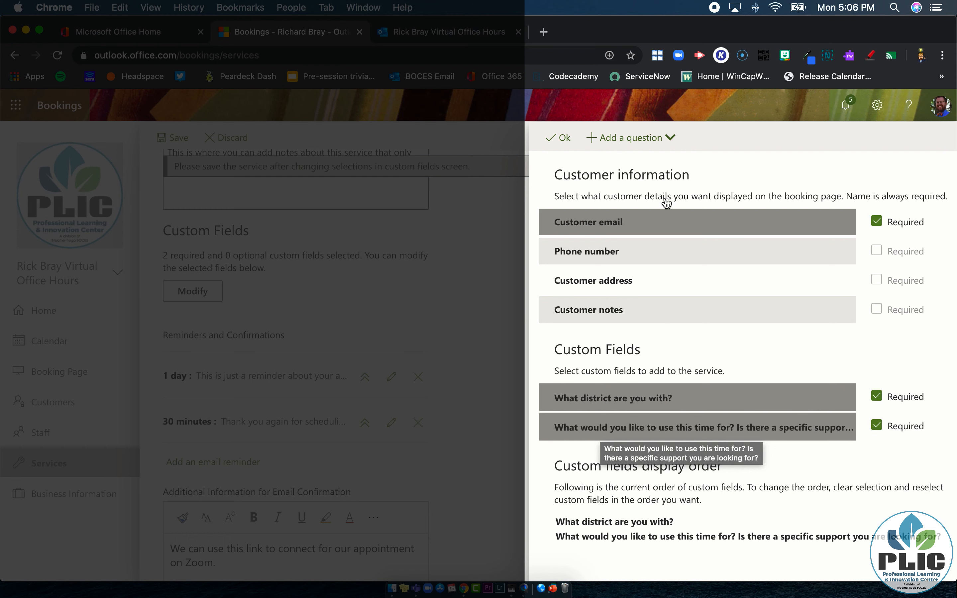
Step: View the question types that can be added to the booking form, then accept the custom fields selection
left_click(651, 144)
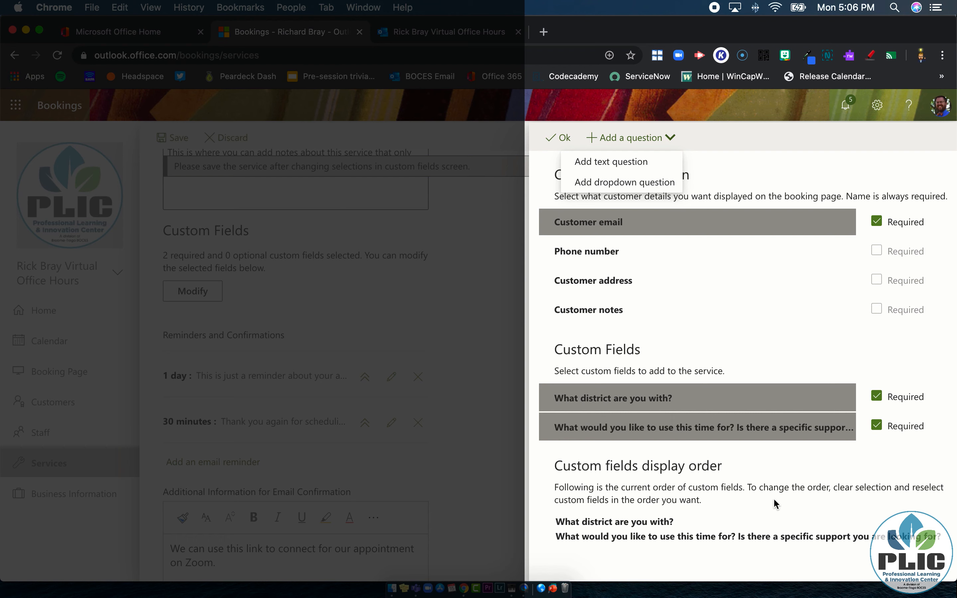
mouse_move(749, 431)
left_click(719, 139)
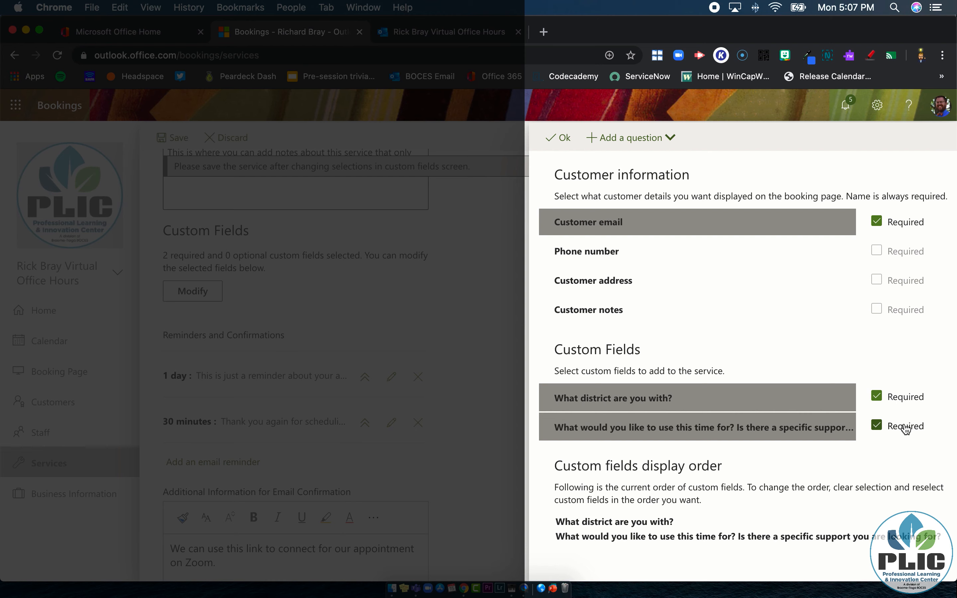
left_click(558, 138)
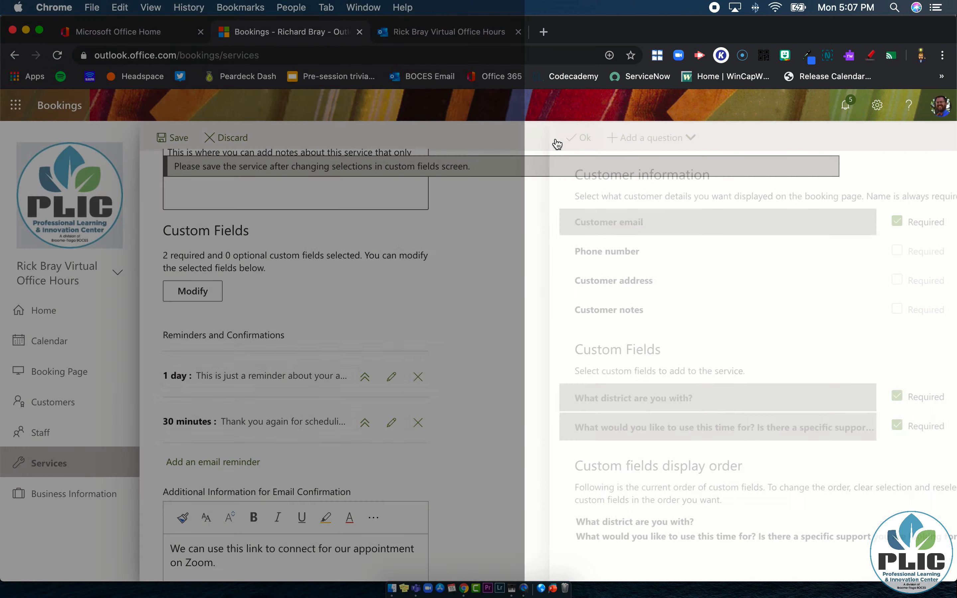
Step: Expand the 1 day and 30 minutes email reminders to read their full messages
scroll(500, 356, "down", 1)
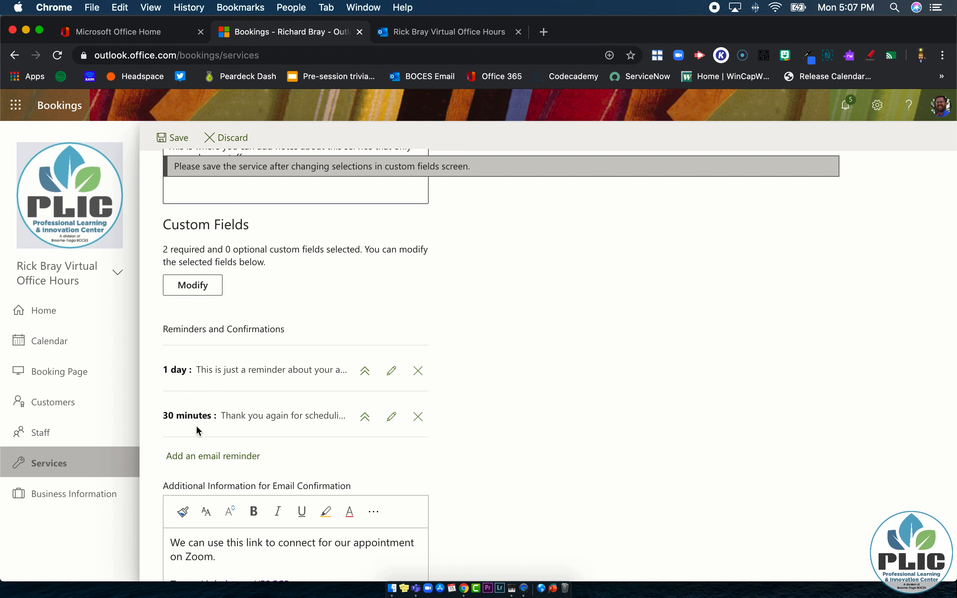
left_click(365, 371)
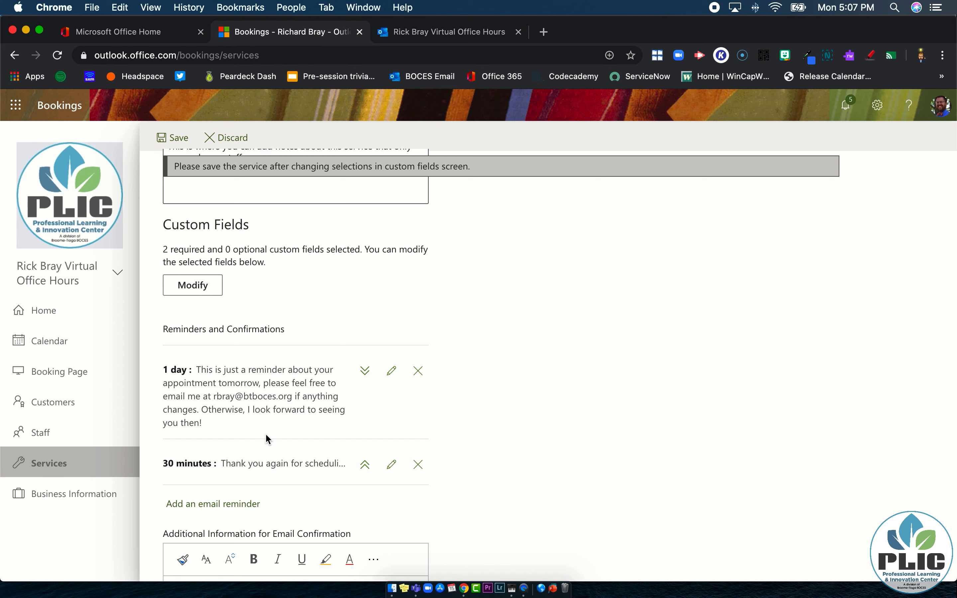
left_click(364, 465)
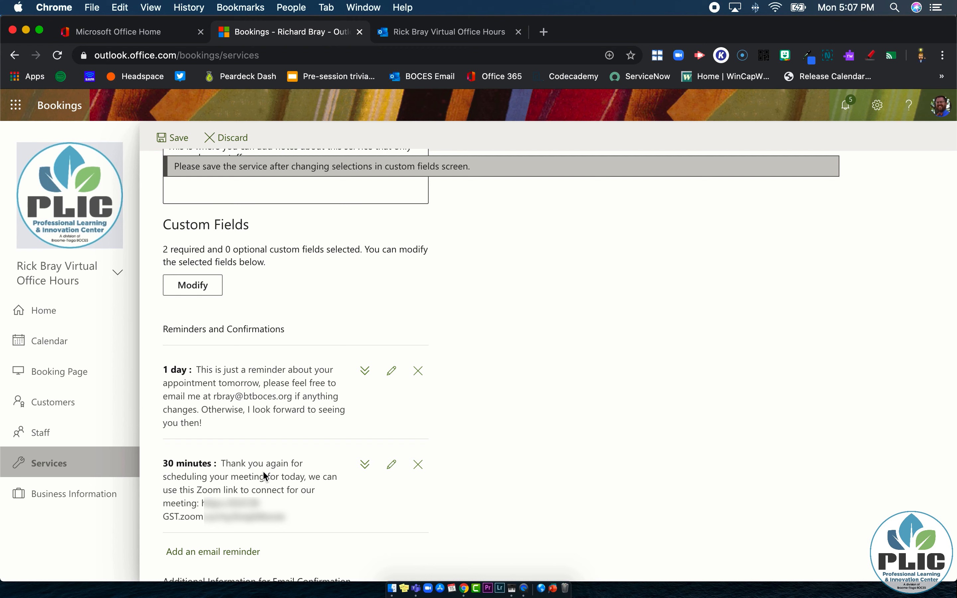
Step: Open the 1 day reminder for editing and view its recipient options, keeping Customer as the recipient
left_click(392, 371)
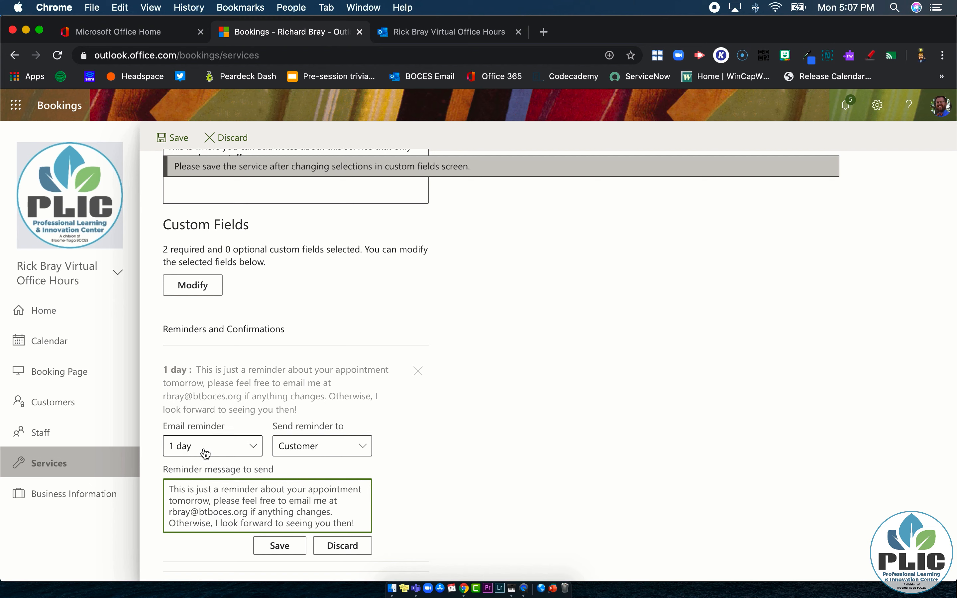
left_click(343, 454)
left_click(343, 455)
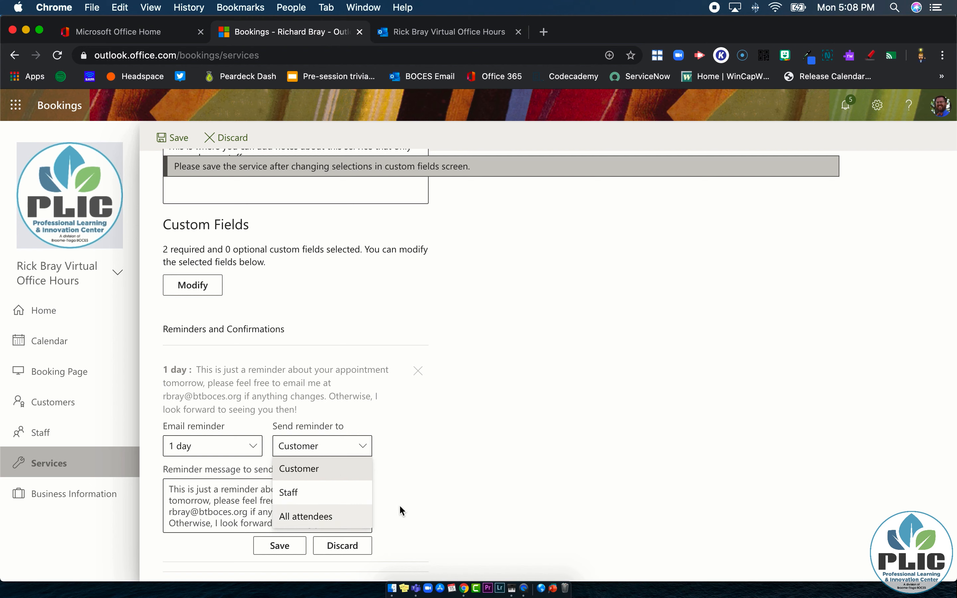
left_click(454, 475)
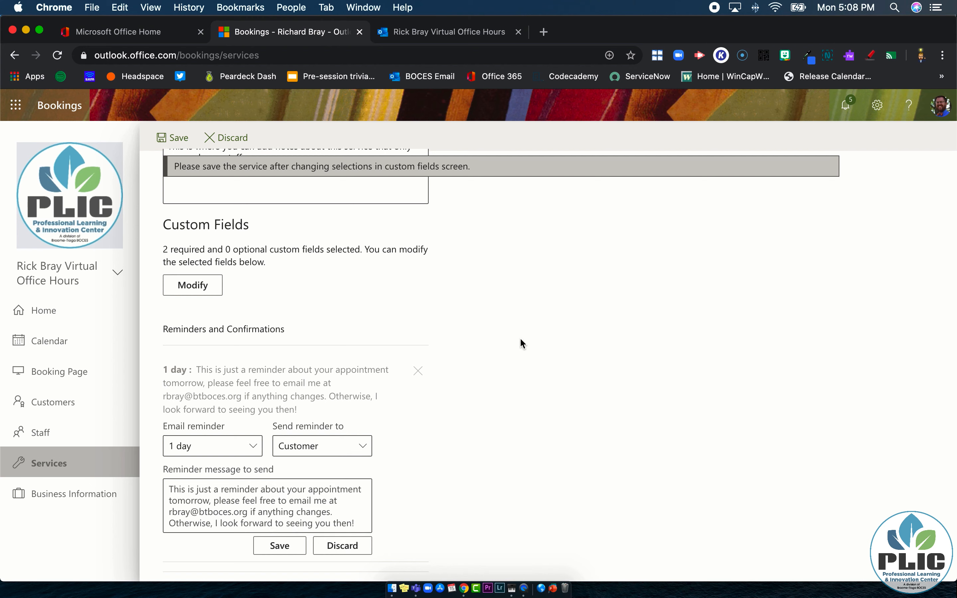
Step: Review the service's email confirmation, text notification, publishing, scheduling, availability and staff settings
scroll(520, 339, "down", 10)
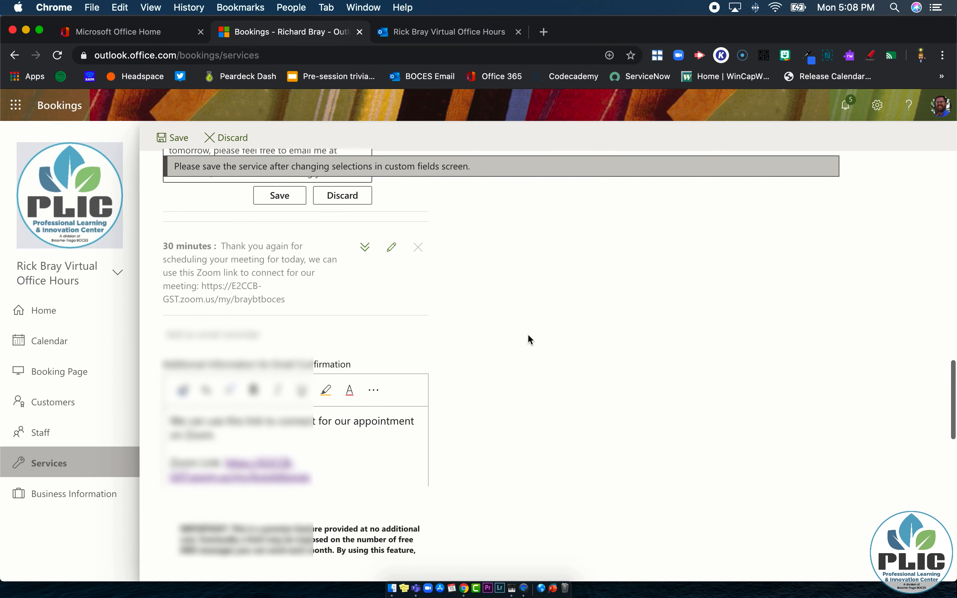
scroll(529, 336, "down", 3)
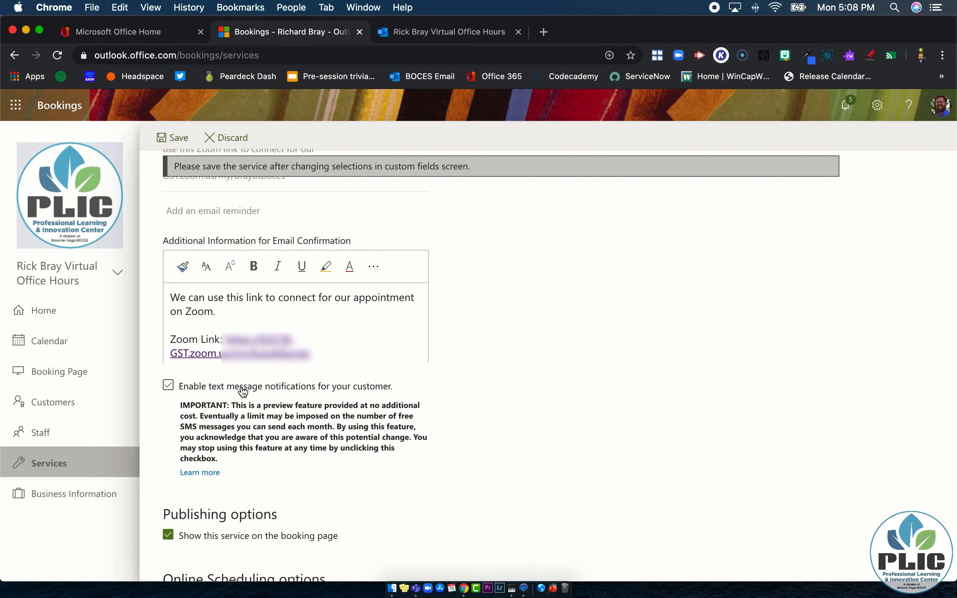
scroll(242, 392, "down", 5)
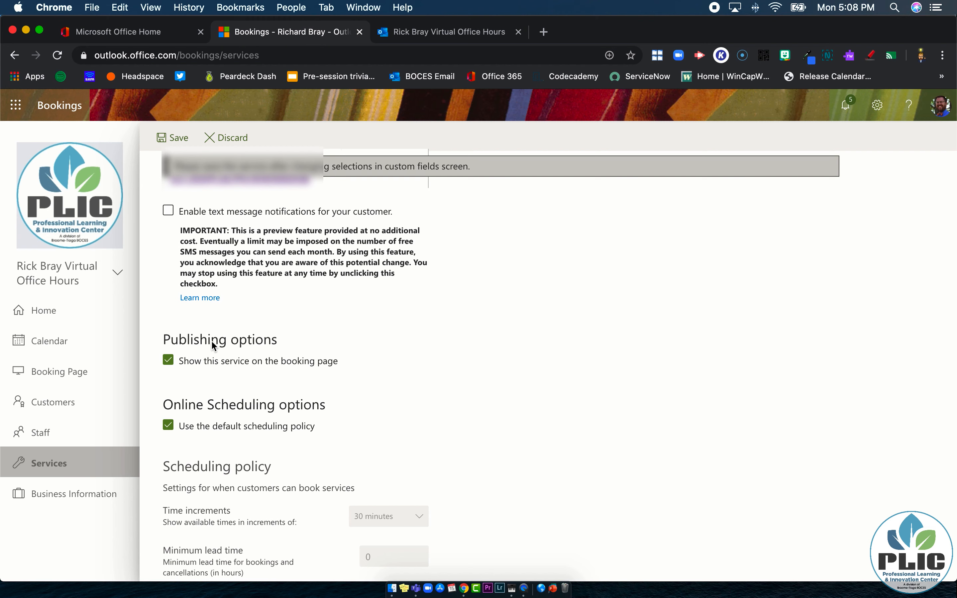
scroll(402, 390, "down", 6)
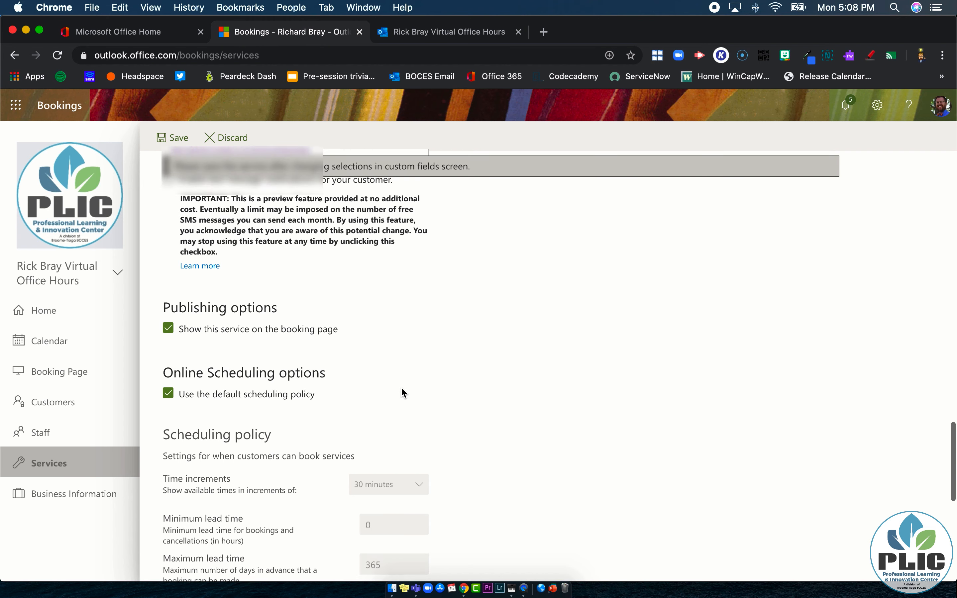
scroll(402, 391, "down", 6)
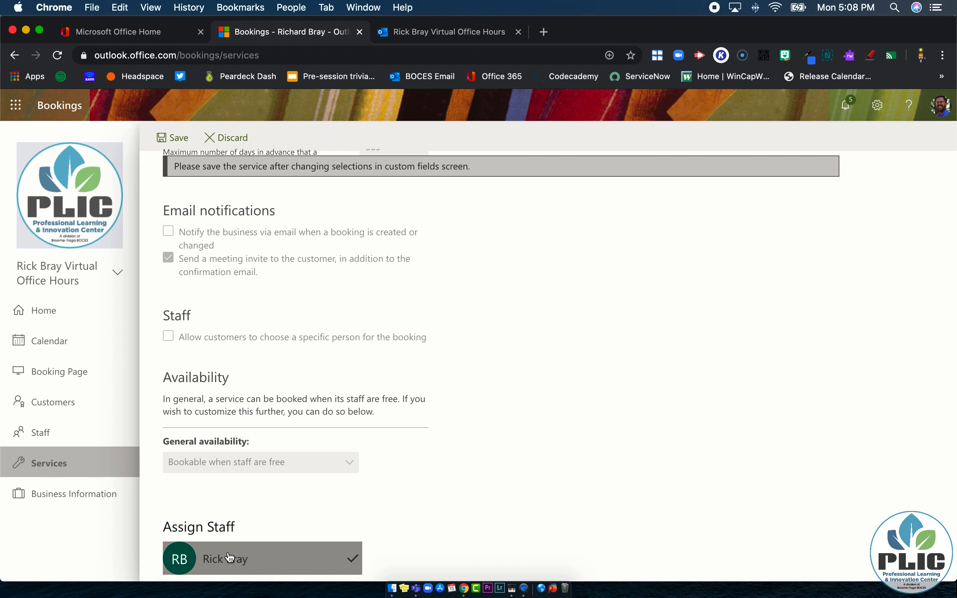
Step: Unassign the listed staff member from the service and assign them again
left_click(272, 562)
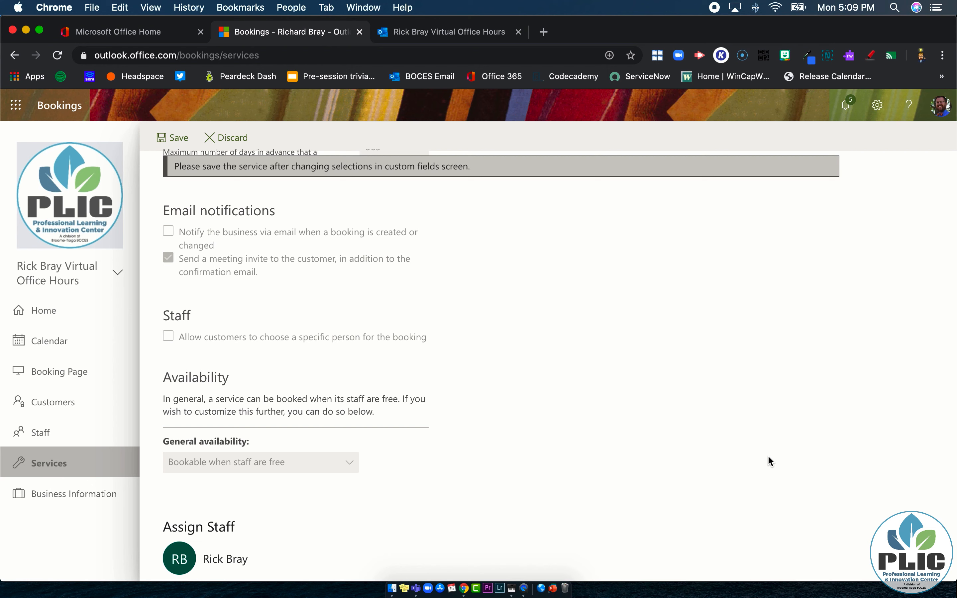
left_click(348, 561)
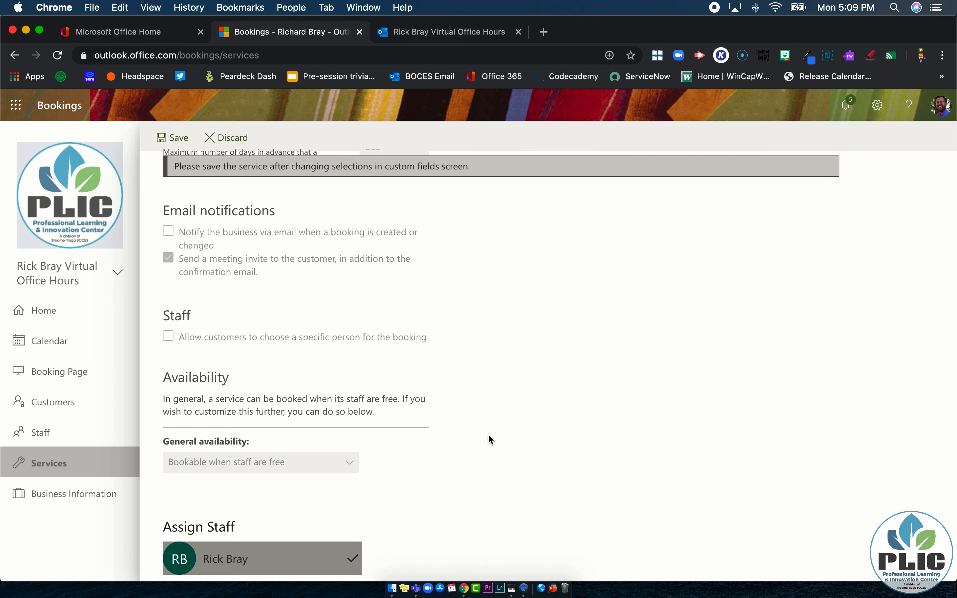
scroll(491, 433, "up", 15)
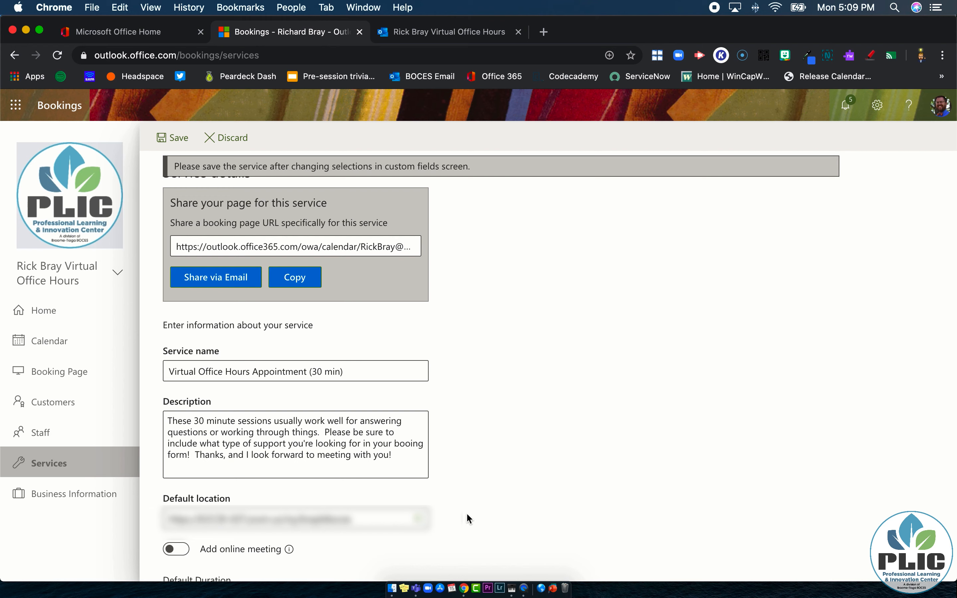
scroll(467, 514, "down", 15)
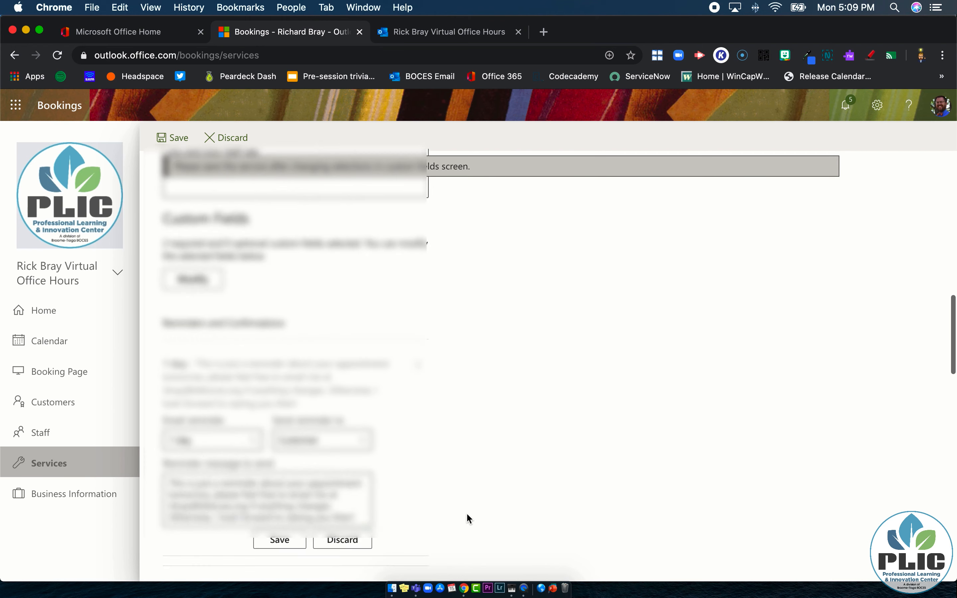
scroll(467, 512, "down", 5)
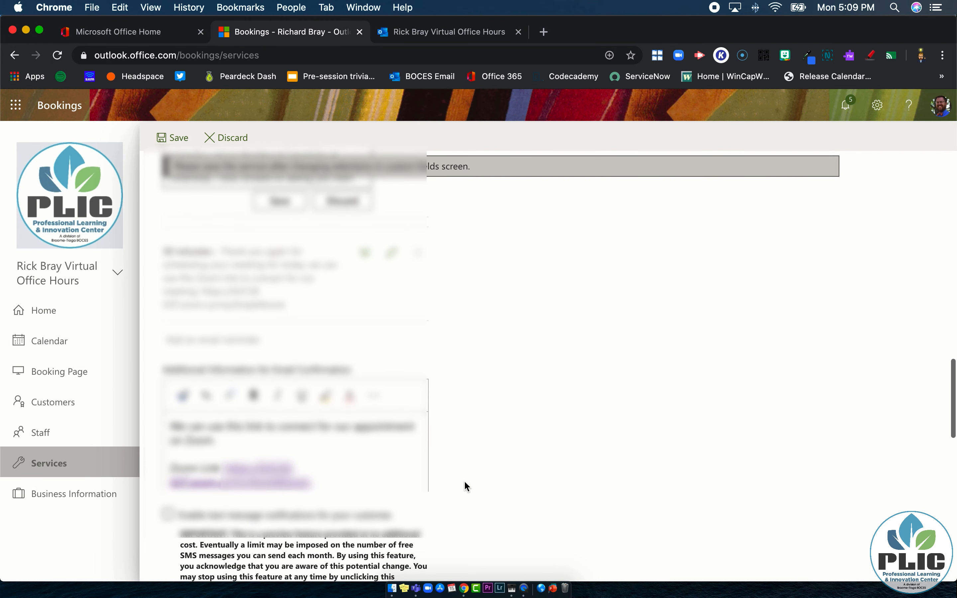